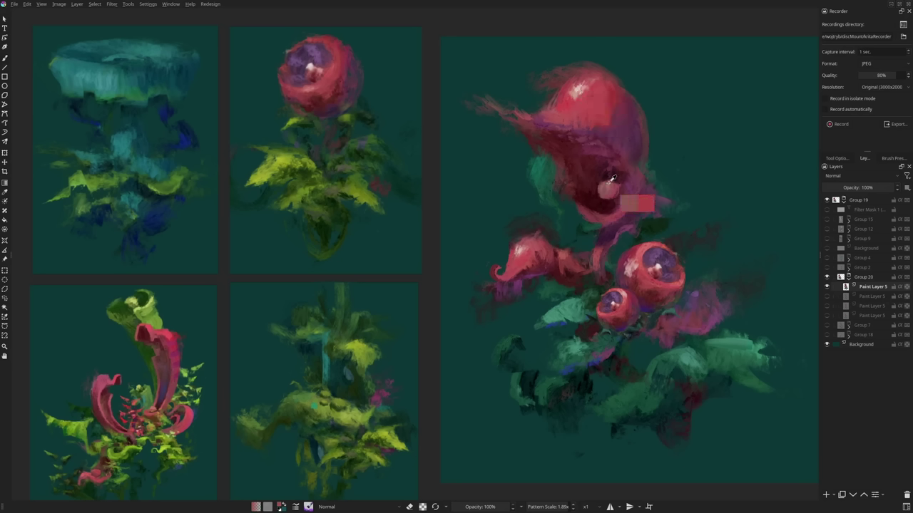
# - Sample pinks and dark reds from the large pink flower and paint strokes over its mouth and lower petals
pyautogui.keyDown('ctrl'); pyautogui.click(589, 168); pyautogui.keyUp('ctrl')
pyautogui.moveTo(599, 166); pyautogui.dragTo(586, 169)
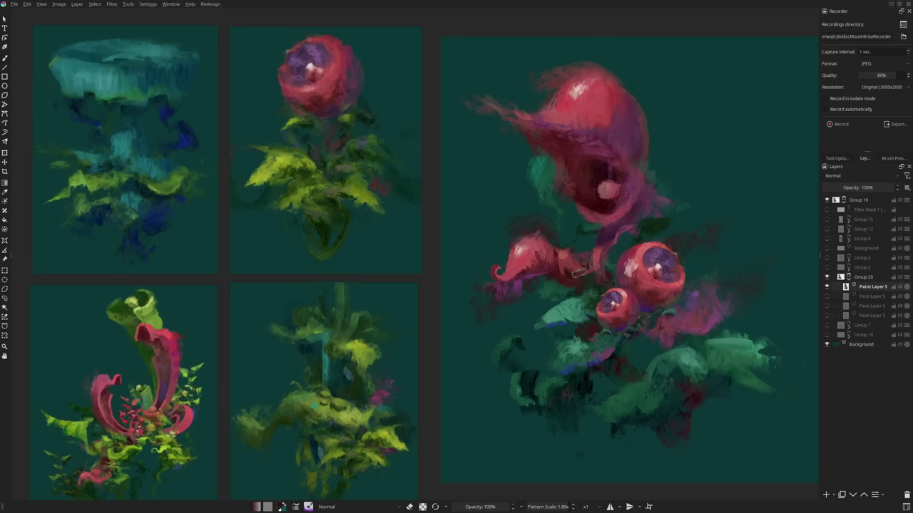
pyautogui.press('/')
pyautogui.keyDown('ctrl'); pyautogui.click(602, 128); pyautogui.keyUp('ctrl')
pyautogui.moveTo(620, 117)
pyautogui.mouseDown()
pyautogui.moveTo(607, 109)
pyautogui.moveTo(604, 124)
pyautogui.moveTo(618, 94)
pyautogui.mouseUp()
pyautogui.keyDown('ctrl'); pyautogui.click(609, 118); pyautogui.keyUp('ctrl')
pyautogui.keyDown('ctrl'); pyautogui.click(611, 119); pyautogui.keyUp('ctrl')
pyautogui.moveTo(632, 161); pyautogui.dragTo(619, 196)
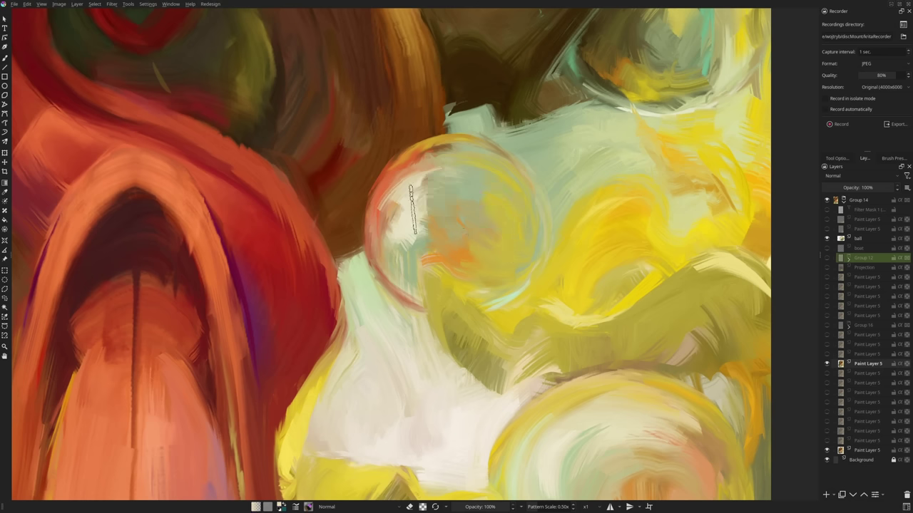
# - Paint short strokes over the pale highlight of the glass ball
pyautogui.hotkey('shift', 'i')
pyautogui.moveTo(418, 190); pyautogui.dragTo(415, 203)
pyautogui.moveTo(99, 20)
pyautogui.mouseDown()
pyautogui.moveTo(601, 438)
pyautogui.moveTo(607, 495)
pyautogui.mouseUp()
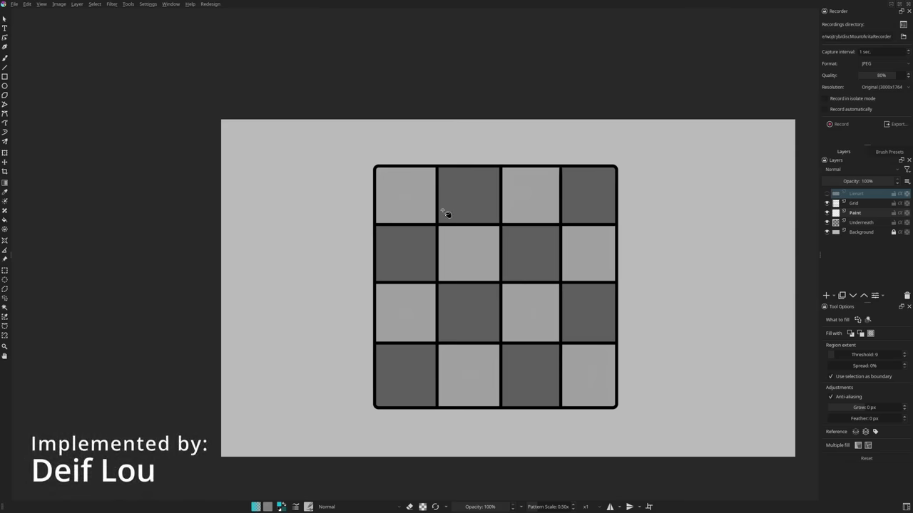
# - Try filling the grid's outer ring of cells with cyan in one continuous fill stroke
pyautogui.moveTo(413, 200); pyautogui.dragTo(436, 198)
pyautogui.moveTo(532, 199)
pyautogui.mouseDown()
pyautogui.moveTo(591, 206)
pyautogui.moveTo(592, 363)
pyautogui.moveTo(579, 378)
pyautogui.moveTo(414, 382)
pyautogui.moveTo(423, 258)
pyautogui.mouseUp()
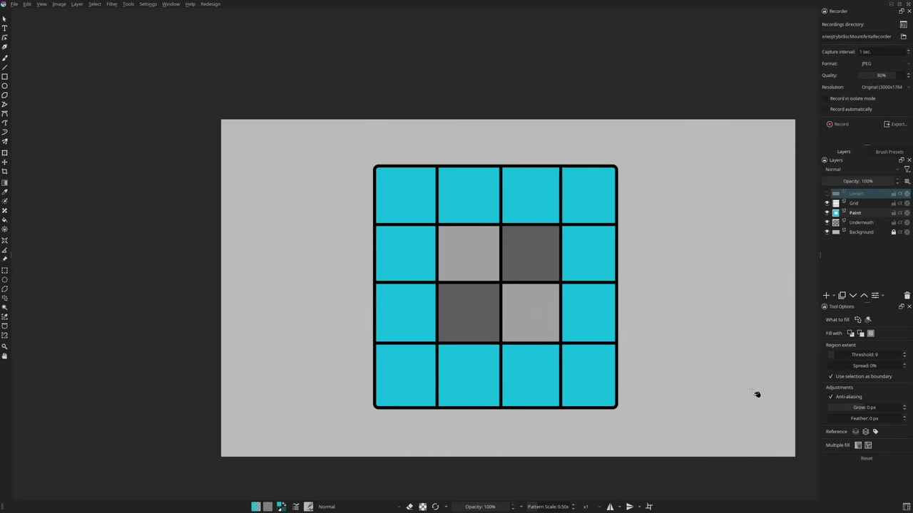
pyautogui.hotkey('ctrl', 'z')
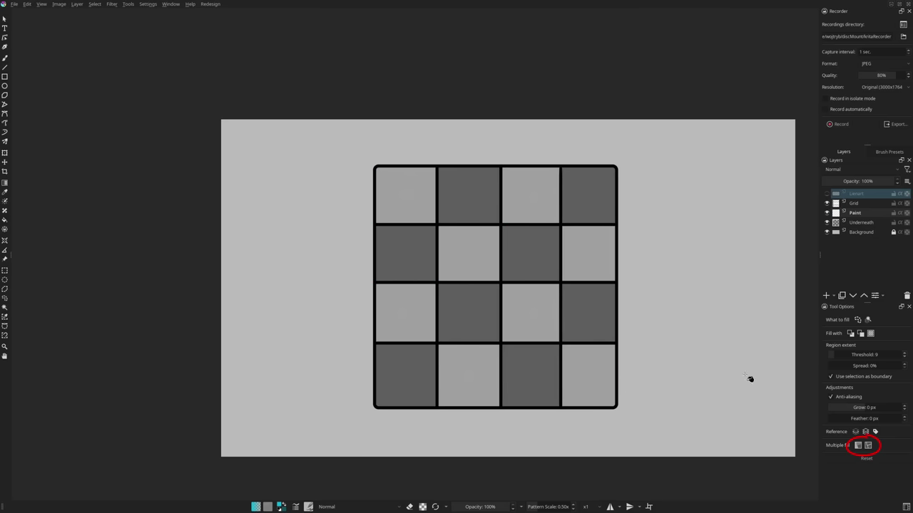
# - Fill grid cells with cyan again using two continuous fill strokes from the first and third rows
pyautogui.moveTo(415, 203)
pyautogui.mouseDown()
pyautogui.moveTo(557, 187)
pyautogui.moveTo(587, 205)
pyautogui.moveTo(579, 375)
pyautogui.moveTo(455, 370)
pyautogui.mouseUp()
pyautogui.moveTo(408, 318); pyautogui.dragTo(422, 262)
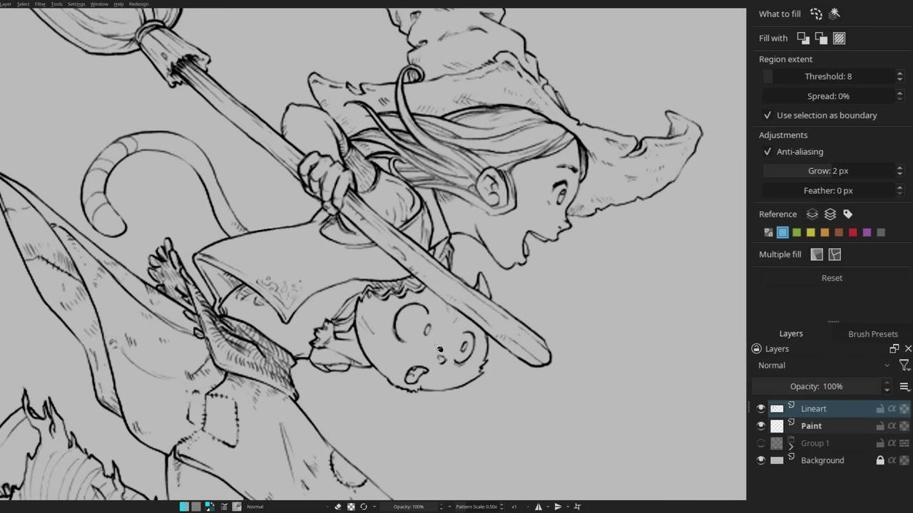
# - Fill the creature, cape, hand and broomstick with cyan on the Paint layer, and briefly hide the Lineart layer to check the fills
pyautogui.click(416, 356)
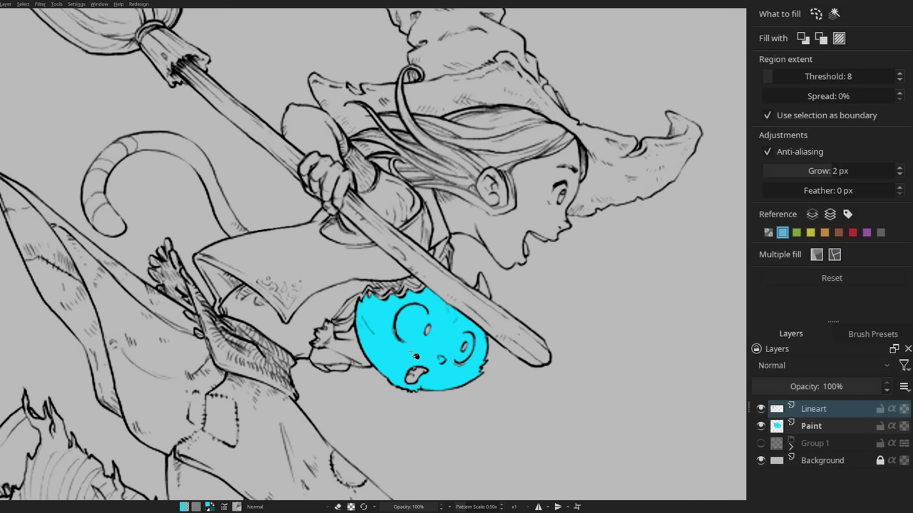
pyautogui.click(346, 353)
pyautogui.click(310, 343)
pyautogui.click(314, 299)
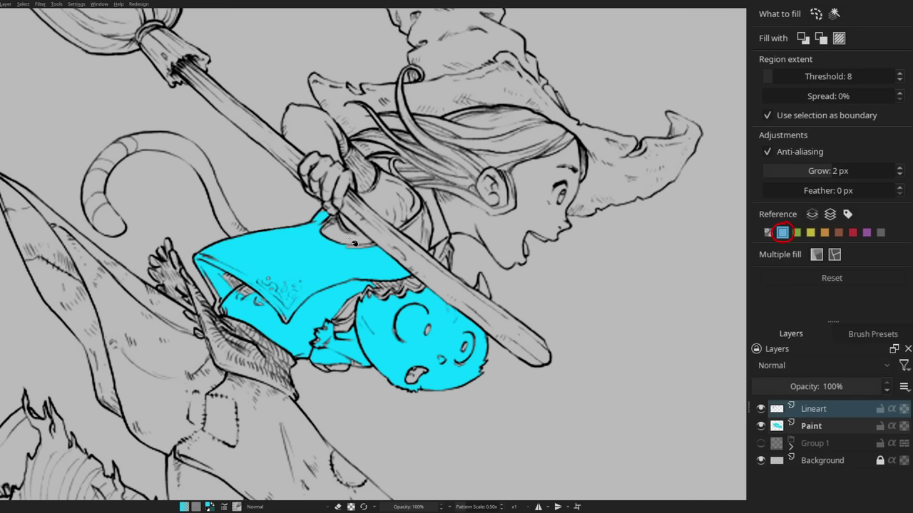
pyautogui.click(374, 223)
pyautogui.click(314, 174)
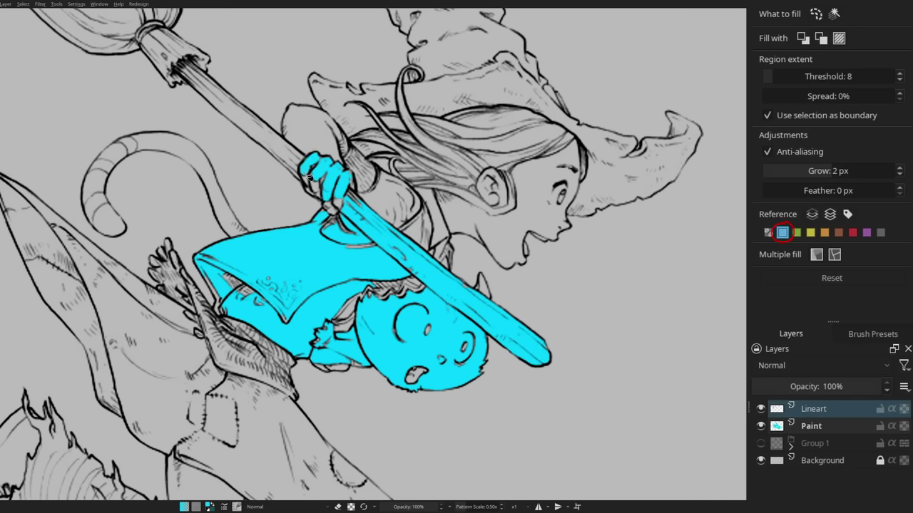
pyautogui.click(277, 153)
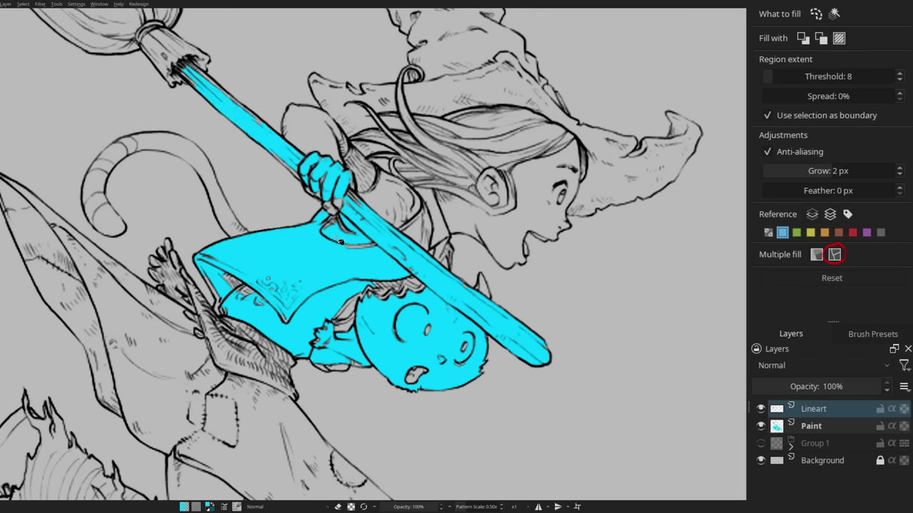
pyautogui.click(761, 408)
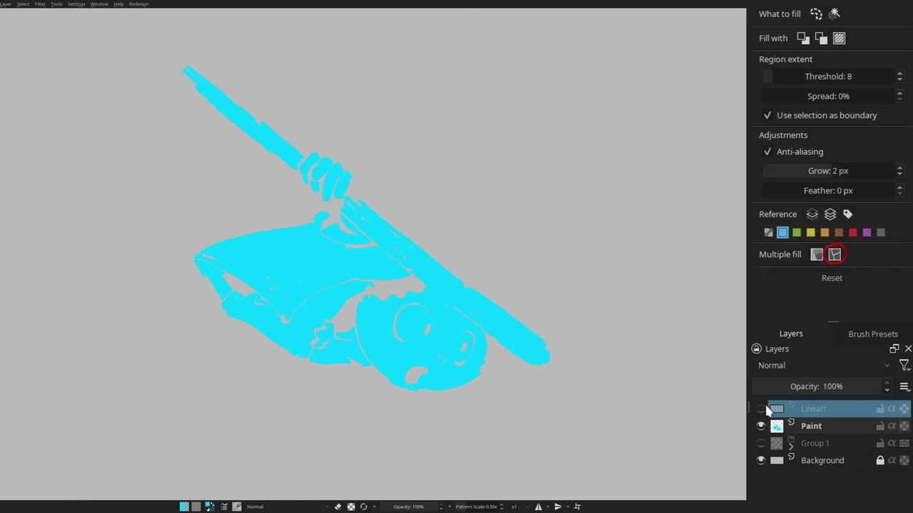
pyautogui.click(761, 409)
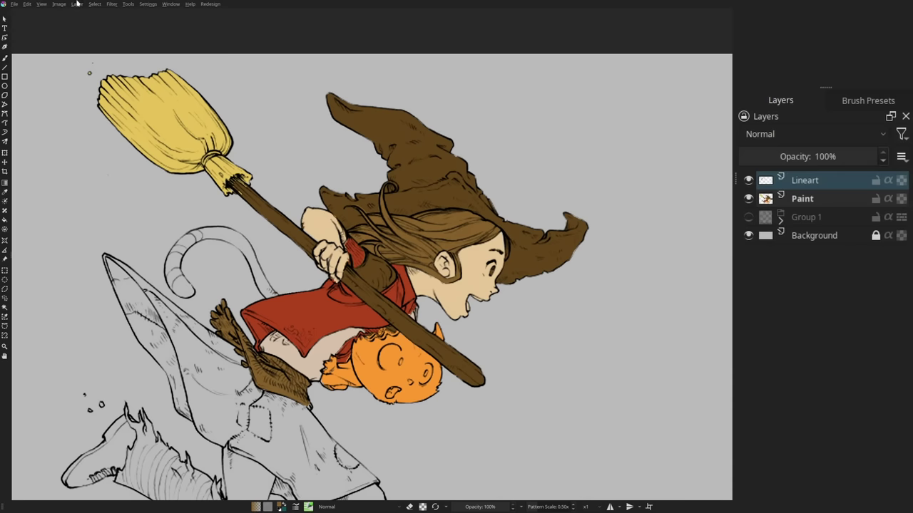
# - Split the Paint layer by color into alpha-locked, sorted layers inside one group, disregarding opacity, with fuzziness 20
pyautogui.click(77, 4)
pyautogui.moveTo(105, 109)
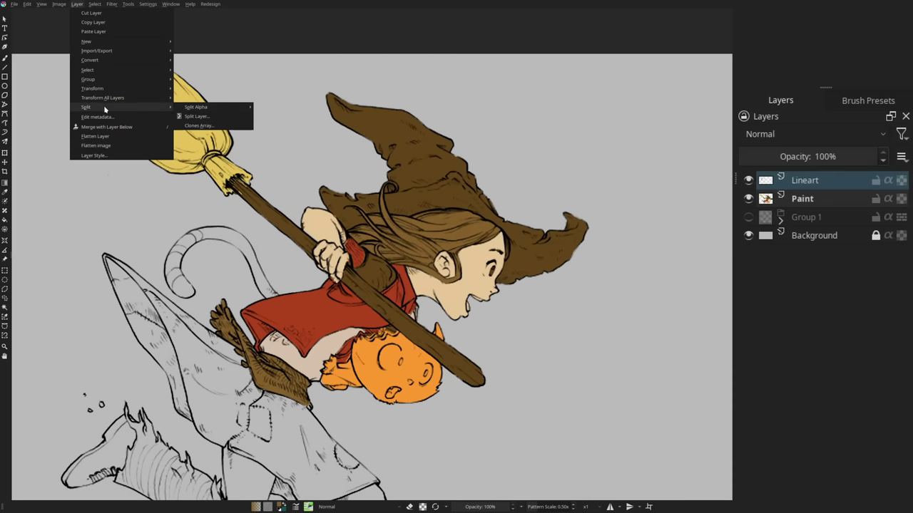
pyautogui.click(194, 116)
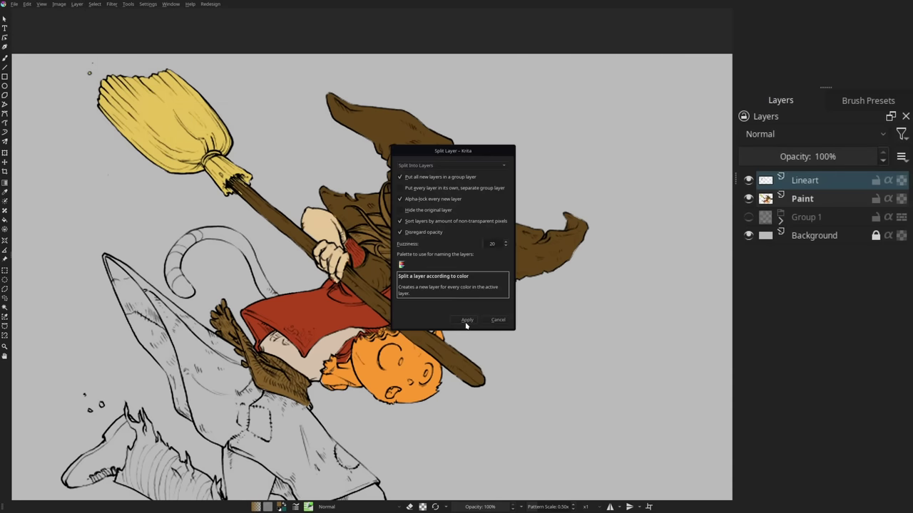
pyautogui.click(466, 320)
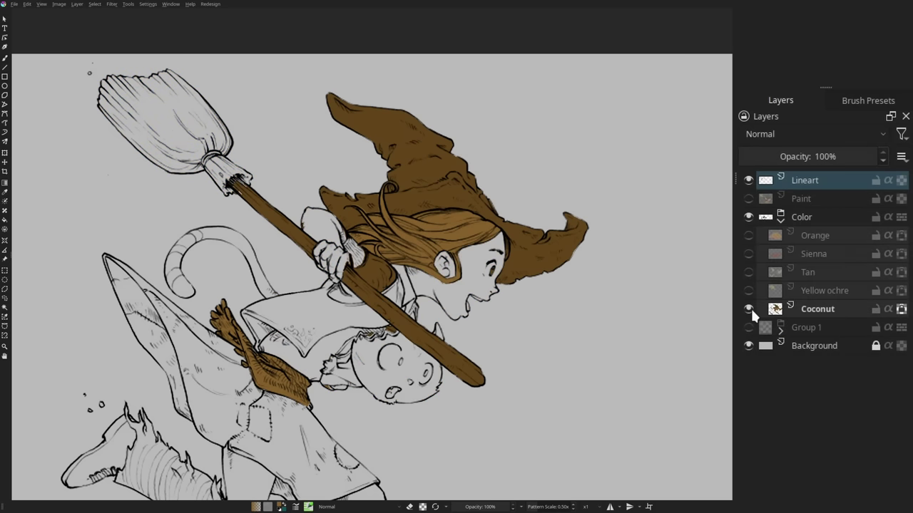
# - Hide the Coconut layer and toggle the Yellow ochre, Tan and Sienna layers to inspect each split color
pyautogui.click(748, 309)
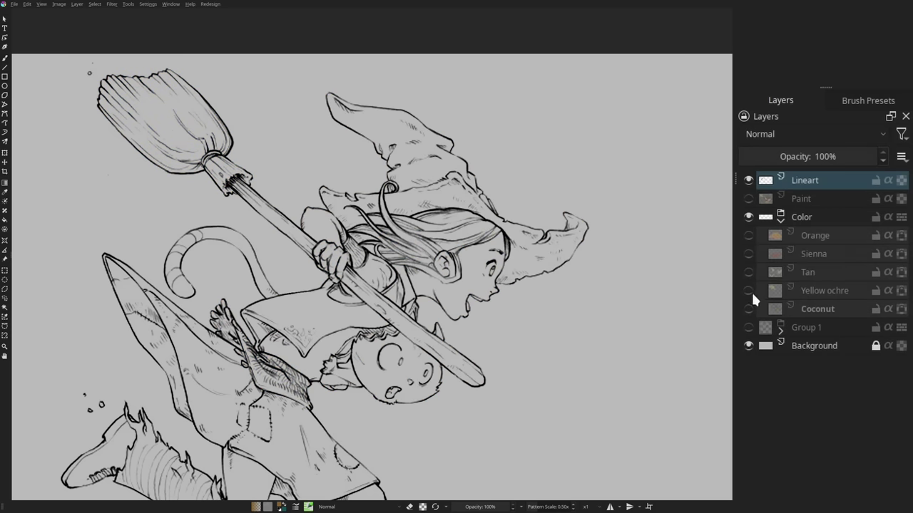
pyautogui.click(749, 290)
pyautogui.click(748, 289)
pyautogui.click(749, 274)
pyautogui.click(748, 271)
pyautogui.click(749, 254)
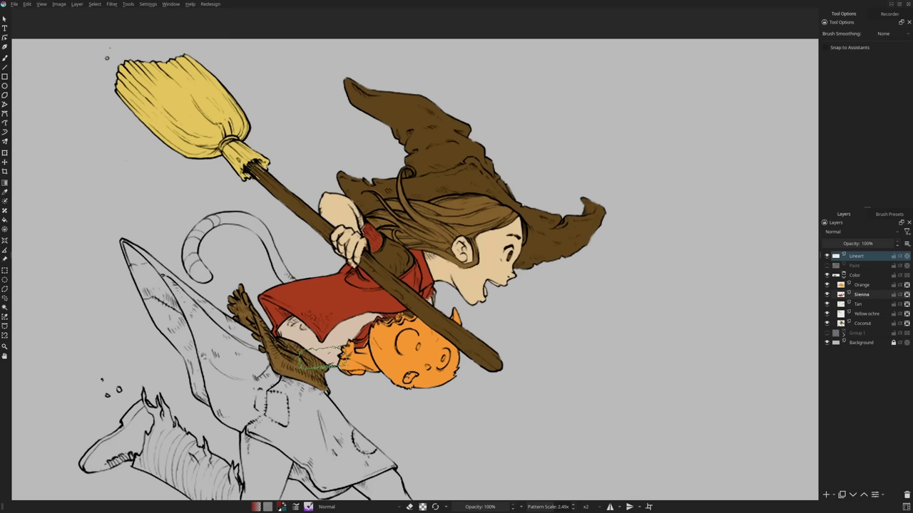
# - Paint shading strokes across the red cape on the Sienna layer using reds sampled from it
pyautogui.moveTo(323, 315)
pyautogui.mouseDown()
pyautogui.moveTo(294, 326)
pyautogui.moveTo(267, 302)
pyautogui.mouseUp()
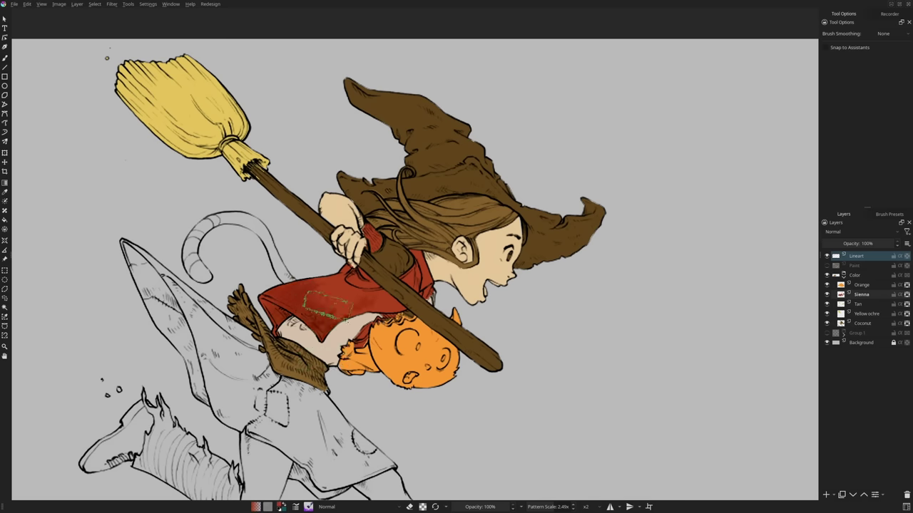
pyautogui.keyDown('ctrl'); pyautogui.click(328, 308); pyautogui.keyUp('ctrl')
pyautogui.moveTo(327, 308)
pyautogui.mouseDown()
pyautogui.moveTo(367, 305)
pyautogui.moveTo(330, 310)
pyautogui.moveTo(335, 322)
pyautogui.moveTo(349, 313)
pyautogui.moveTo(348, 330)
pyautogui.moveTo(340, 310)
pyautogui.moveTo(371, 316)
pyautogui.mouseUp()
pyautogui.keyDown('ctrl'); pyautogui.click(368, 305); pyautogui.keyUp('ctrl')
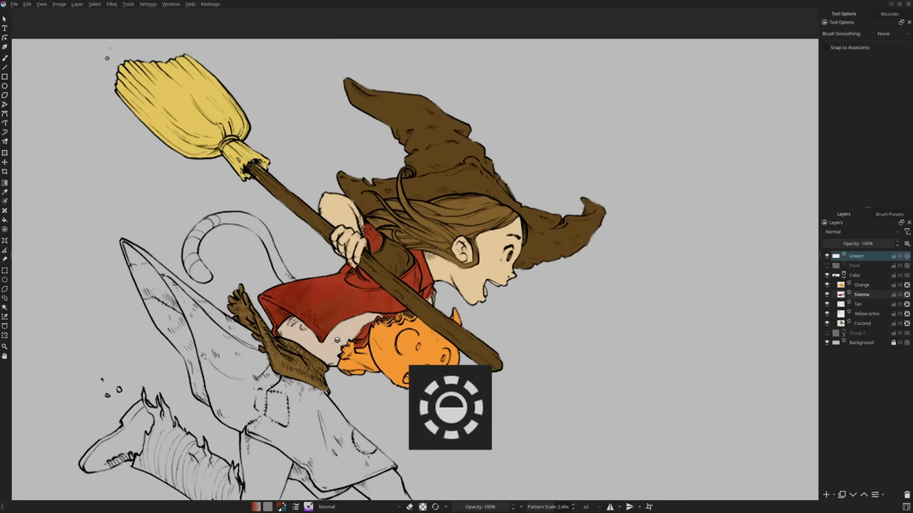
# - Pick the layer under the witch's torso, sample local colors and paint strokes across the torso, cape edge and orange creature
pyautogui.press('r')
pyautogui.click(331, 339)
pyautogui.keyDown('ctrl'); pyautogui.click(343, 345); pyautogui.keyUp('ctrl')
pyautogui.hotkey('shift', 'i')
pyautogui.click(328, 332)
pyautogui.moveTo(306, 321)
pyautogui.mouseDown()
pyautogui.moveTo(337, 319)
pyautogui.moveTo(335, 336)
pyautogui.moveTo(353, 311)
pyautogui.mouseUp()
pyautogui.keyDown('ctrl'); pyautogui.click(328, 347); pyautogui.keyUp('ctrl')
pyautogui.moveTo(345, 351)
pyautogui.mouseDown()
pyautogui.moveTo(374, 336)
pyautogui.moveTo(388, 300)
pyautogui.moveTo(327, 344)
pyautogui.moveTo(362, 335)
pyautogui.mouseUp()
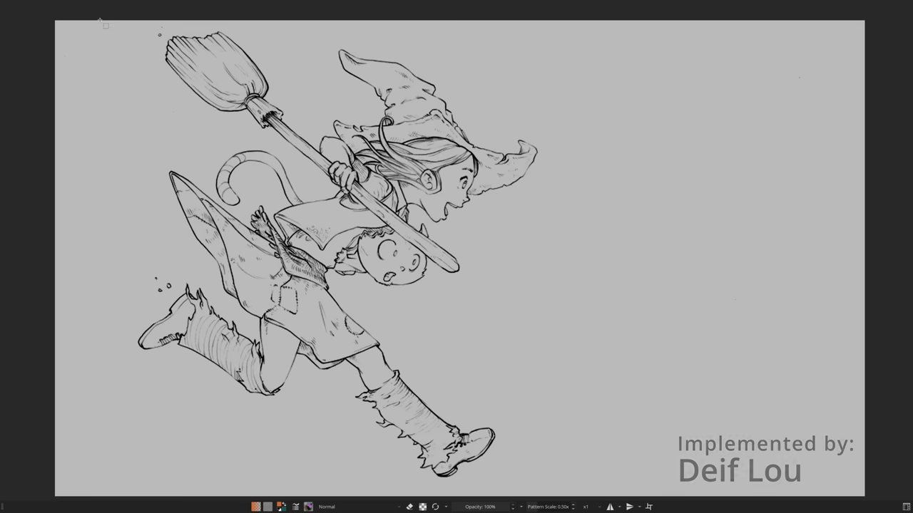
# - Enclose the whole line-art witch in a rectangle for filling, and fill her hat brown with a freehand enclosing outline
pyautogui.moveTo(99, 20)
pyautogui.mouseDown()
pyautogui.moveTo(577, 400)
pyautogui.moveTo(607, 491)
pyautogui.mouseUp()
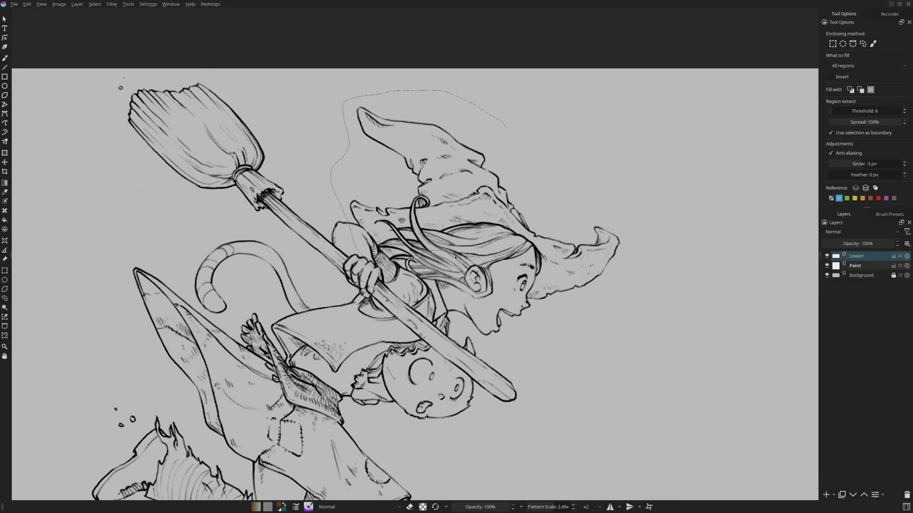
pyautogui.moveTo(557, 158)
pyautogui.mouseDown()
pyautogui.moveTo(656, 195)
pyautogui.moveTo(632, 275)
pyautogui.mouseUp()
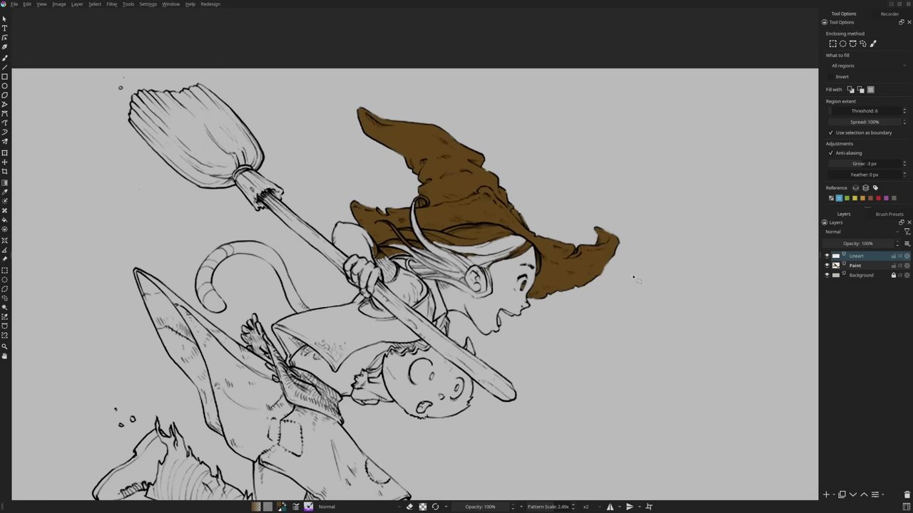
pyautogui.hotkey('shift', 'i')
pyautogui.moveTo(576, 366); pyautogui.dragTo(588, 363)
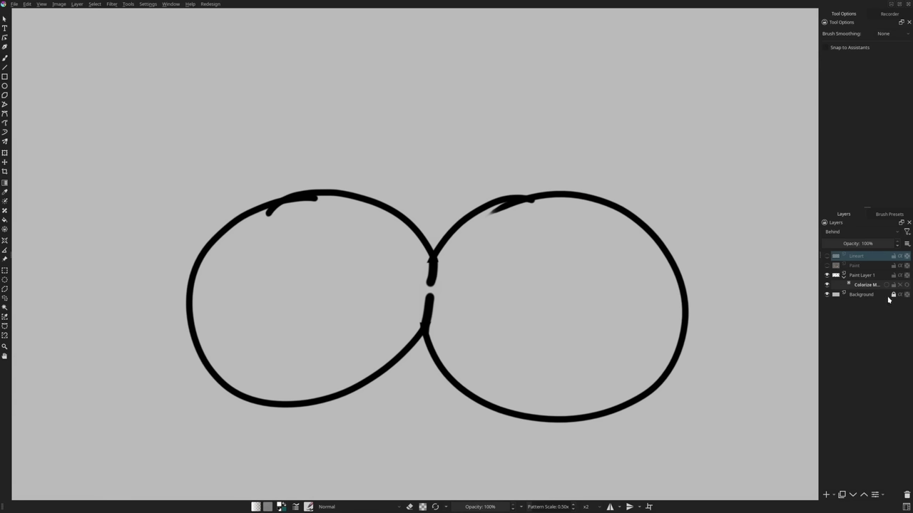
# - Update the Colorize Mask under Paint Layer 1 for the two touching outlined shapes
pyautogui.click(888, 285)
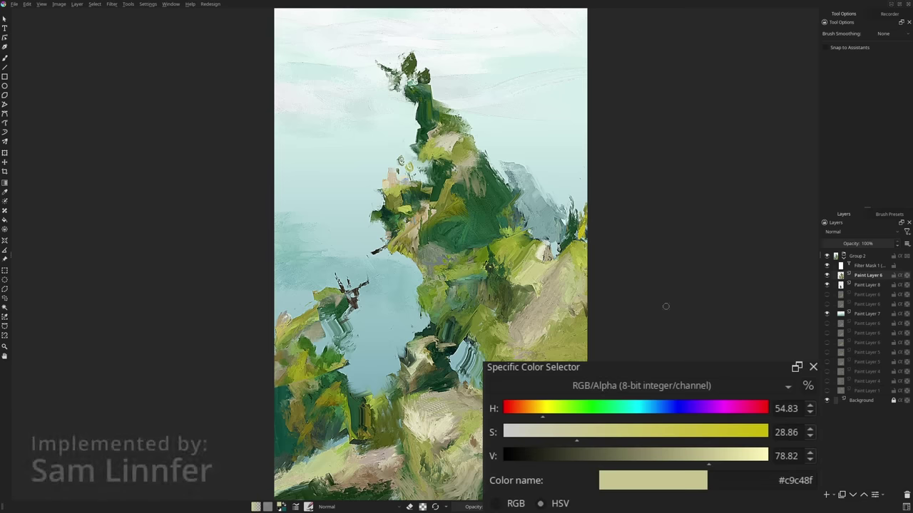
# - Sample an olive tone from the hillside, then adjust the color to hue 135, saturation 86 and a darker value in HSV
pyautogui.moveTo(559, 290); pyautogui.dragTo(574, 360)
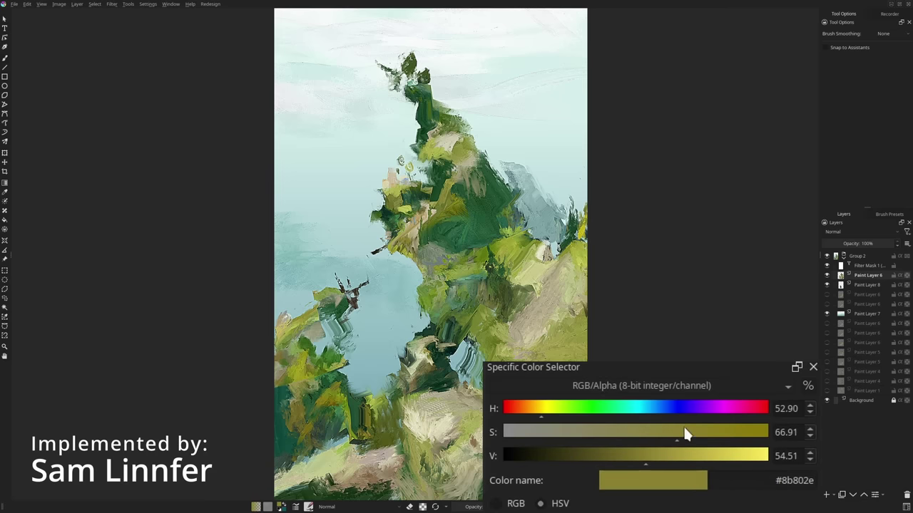
pyautogui.moveTo(683, 432); pyautogui.dragTo(631, 456)
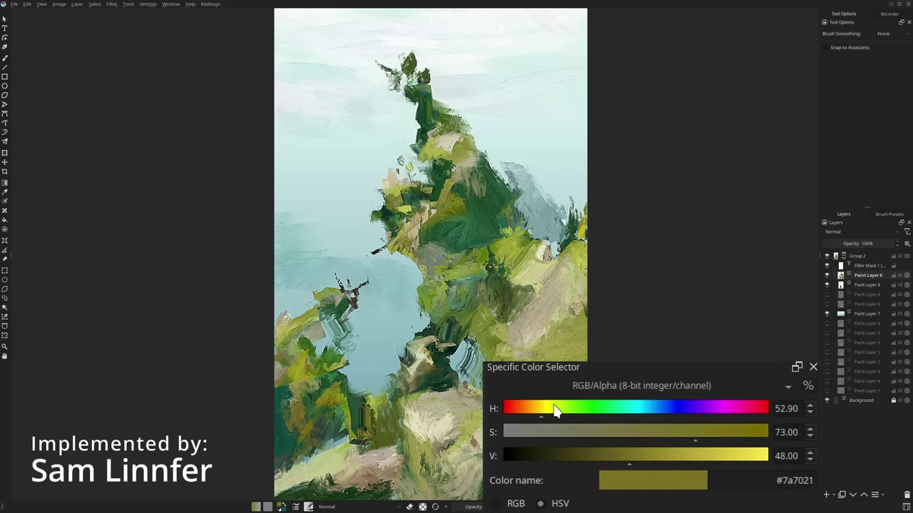
pyautogui.moveTo(556, 409); pyautogui.dragTo(602, 408)
pyautogui.moveTo(697, 432); pyautogui.dragTo(729, 432)
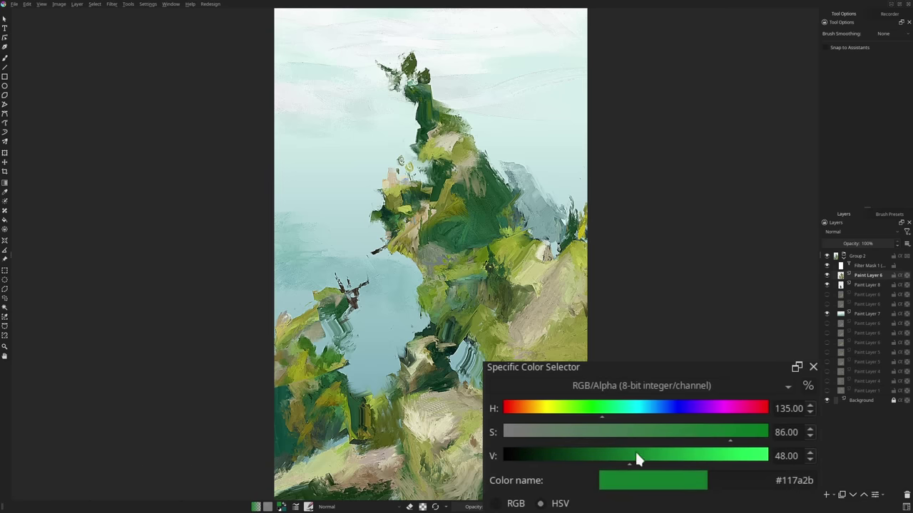
pyautogui.moveTo(635, 455); pyautogui.dragTo(579, 456)
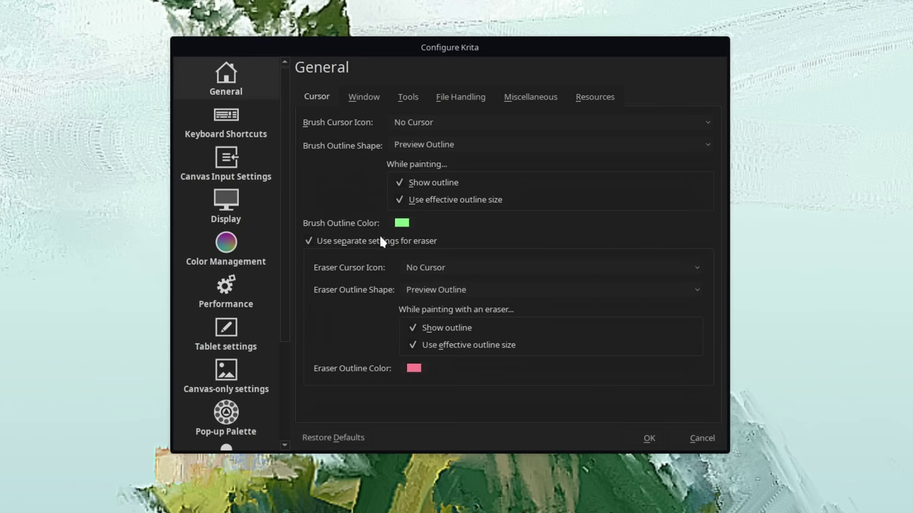
# - Examine the eraser's separate cursor icon, outline shape and outline color options
pyautogui.click(417, 263)
pyautogui.click(418, 265)
pyautogui.click(422, 287)
pyautogui.click(425, 290)
pyautogui.click(413, 368)
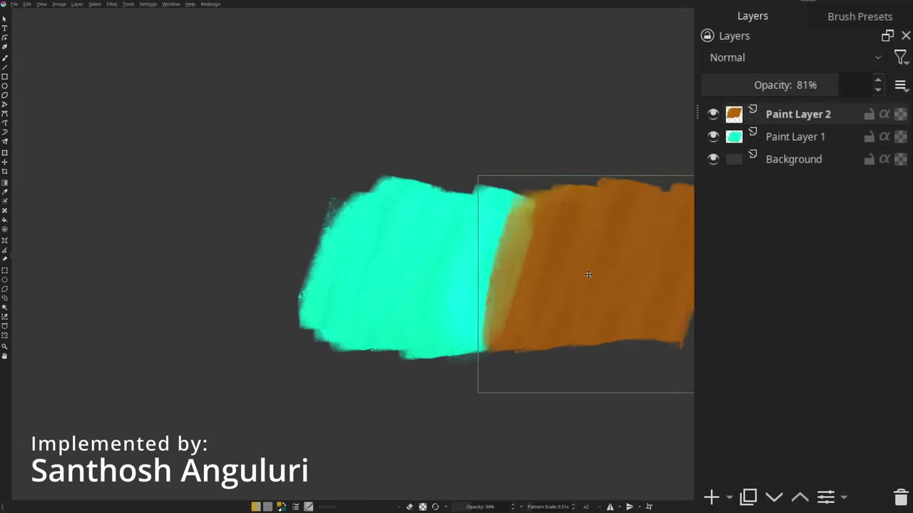
# - Move the orange patch over the teal patch, and clear an arch-shaped selection along their lower edge from both paint layers
pyautogui.moveTo(588, 275); pyautogui.dragTo(410, 278)
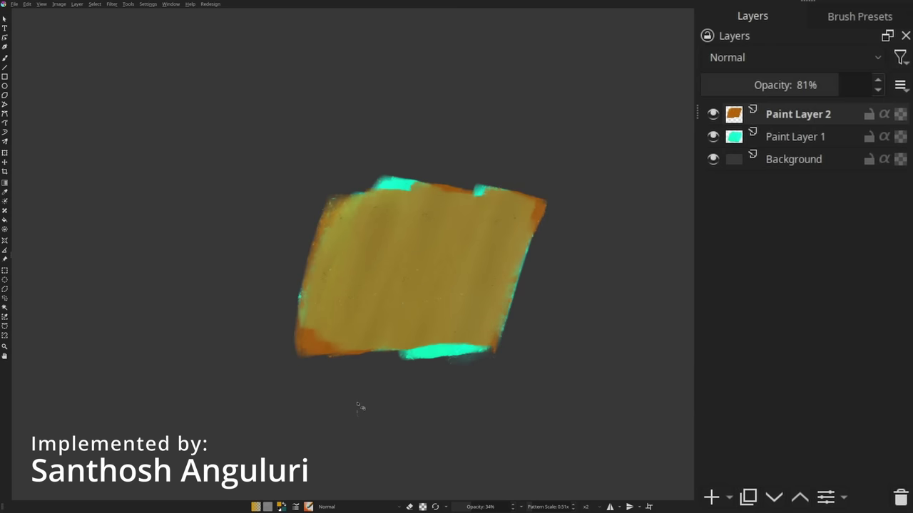
pyautogui.click(792, 136)
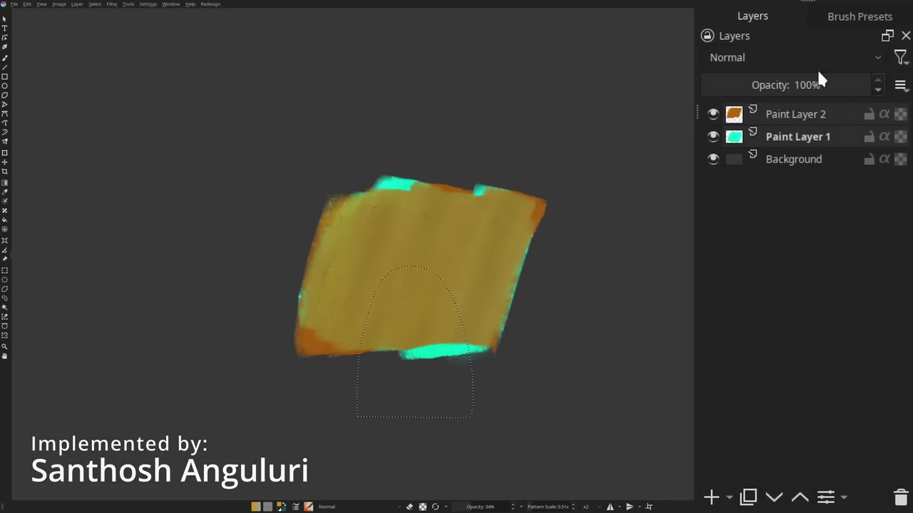
pyautogui.hotkey('ctrl', 'shift', 'a')
# - Try moving the teal patch on Paint Layer 1 away to the right
pyautogui.press('t')
pyautogui.click(803, 140)
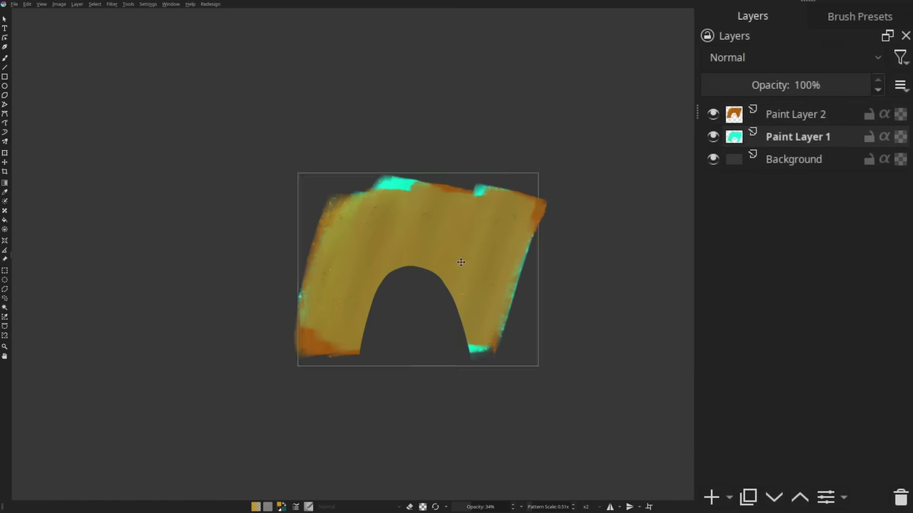
pyautogui.moveTo(461, 261); pyautogui.dragTo(718, 250)
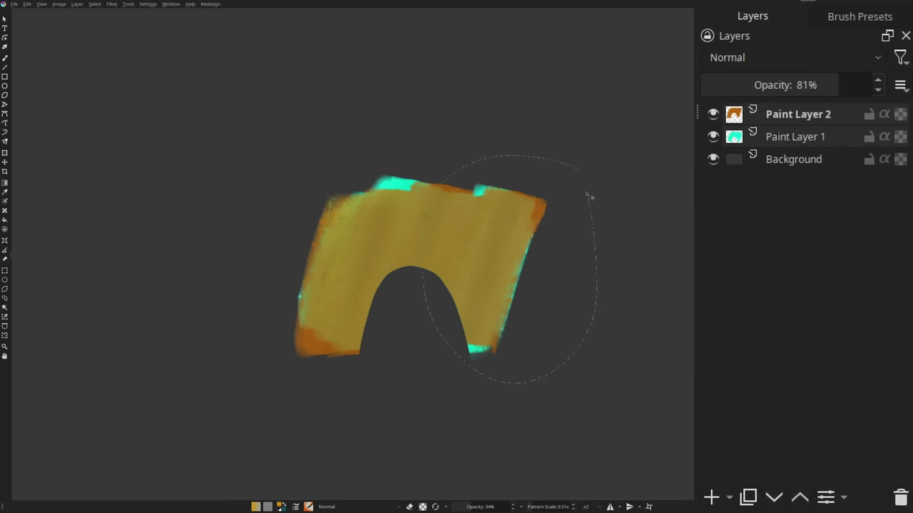
# - Outline the right half of the patches with a freehand selection, copy it from both paint layers to new layers, and deselect
pyautogui.moveTo(586, 194); pyautogui.dragTo(580, 175)
pyautogui.hotkey('ctrl', 'alt', 'j')
pyautogui.hotkey('ctrl', 'shift', 'a')
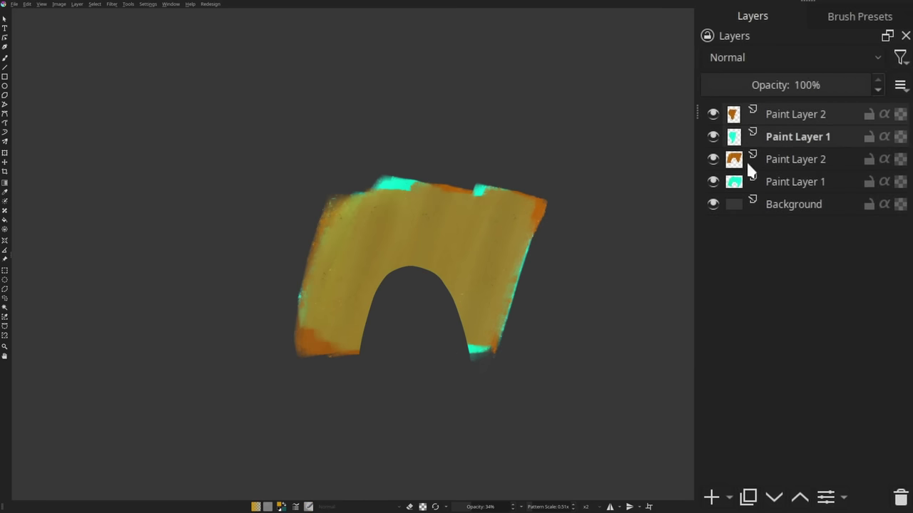
# - Move the copied teal piece off to the right, and shift the copied orange piece right and slightly down
pyautogui.press('t')
pyautogui.moveTo(517, 277); pyautogui.dragTo(680, 276)
pyautogui.click(791, 120)
pyautogui.moveTo(624, 245); pyautogui.dragTo(671, 289)
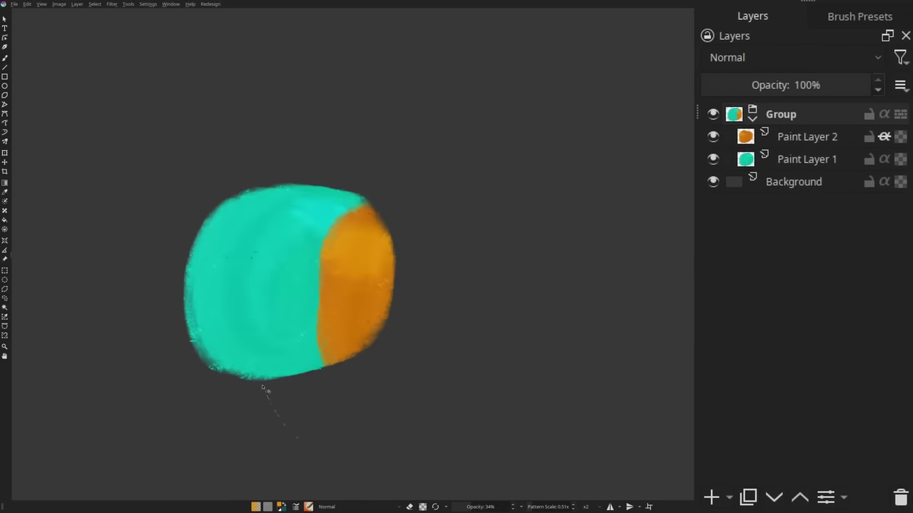
# - Outline the patches' lower right part with a freehand selection, copy it from the whole group to a new group, and move the copy right
pyautogui.moveTo(398, 437); pyautogui.dragTo(399, 436)
pyautogui.hotkey('ctrl', 'j')
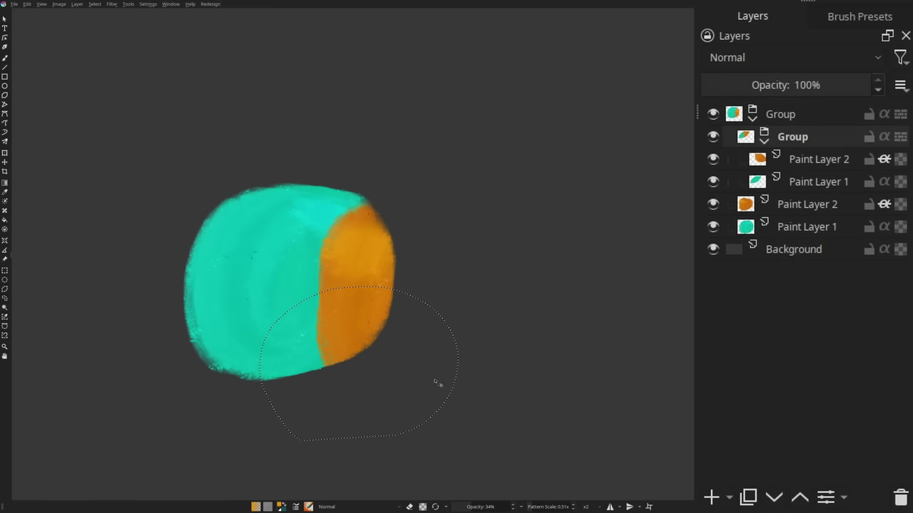
pyautogui.press('t')
pyautogui.moveTo(371, 370); pyautogui.dragTo(632, 370)
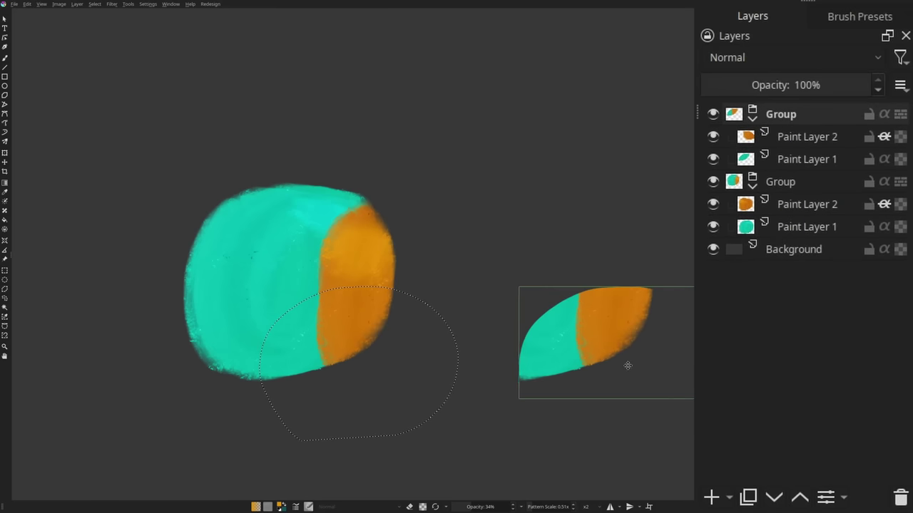
# - Try moving the copied orange piece on Paint Layer 2 slightly left and down
pyautogui.click(807, 137)
pyautogui.press('b')
pyautogui.press('t')
pyautogui.moveTo(623, 336)
pyautogui.mouseDown()
pyautogui.moveTo(572, 306)
pyautogui.moveTo(599, 348)
pyautogui.mouseUp()
pyautogui.hotkey('ctrl', 'z')
pyautogui.press('b')
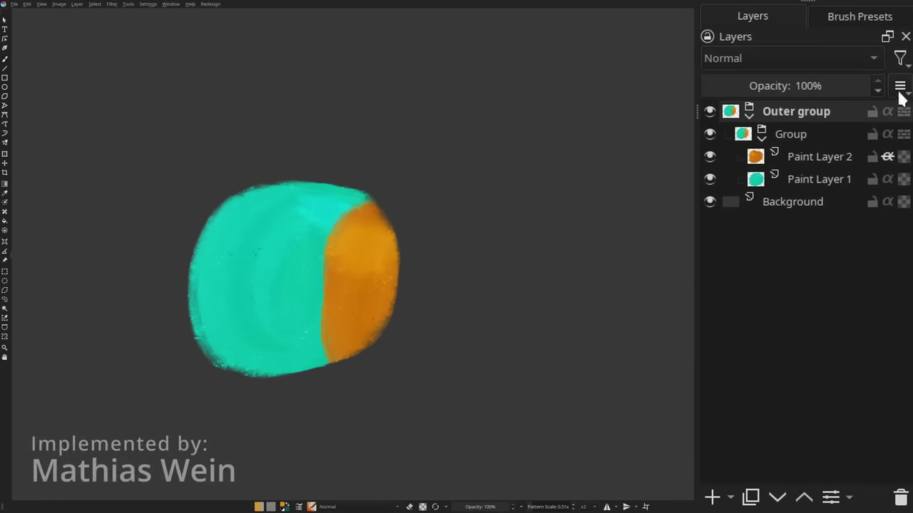
# - Slightly reduce the tree indentation of the layer list, and open the additional layer properties options
pyautogui.click(899, 86)
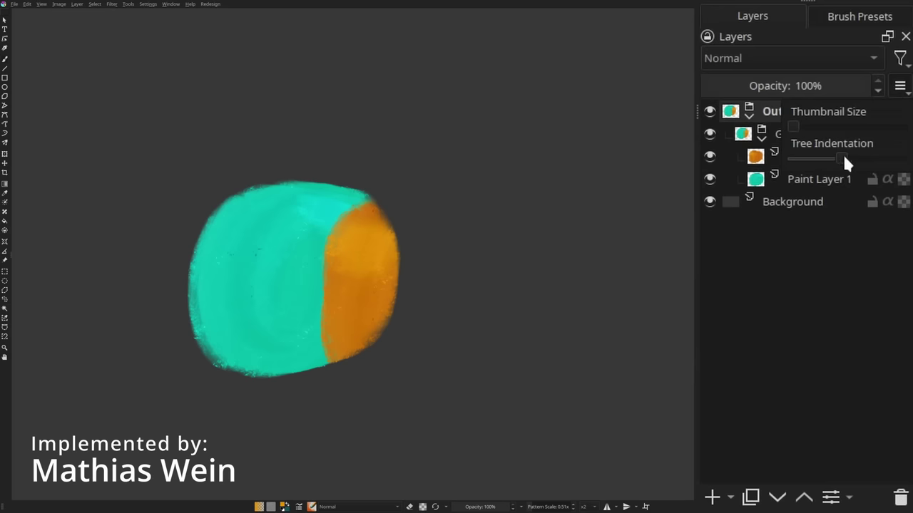
pyautogui.moveTo(844, 159)
pyautogui.mouseDown()
pyautogui.moveTo(874, 161)
pyautogui.moveTo(814, 159)
pyautogui.moveTo(891, 161)
pyautogui.moveTo(838, 159)
pyautogui.mouseUp()
pyautogui.click(851, 439)
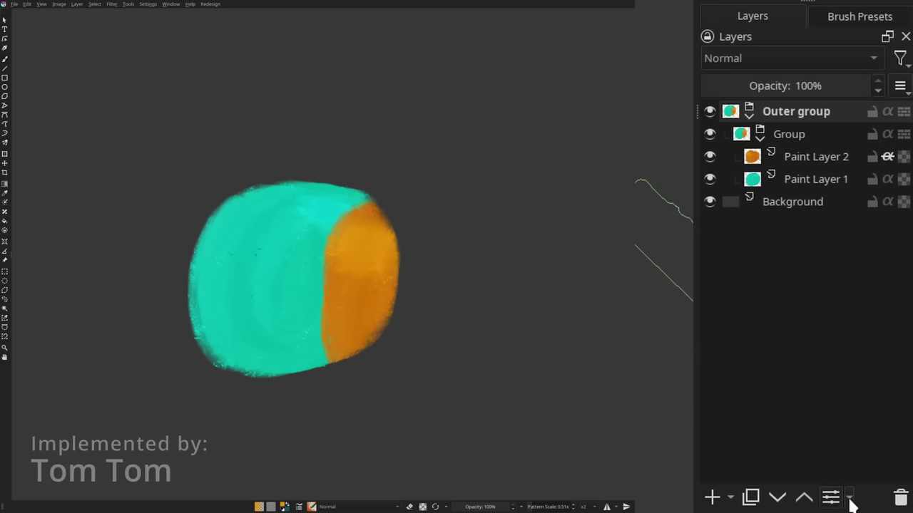
pyautogui.click(849, 498)
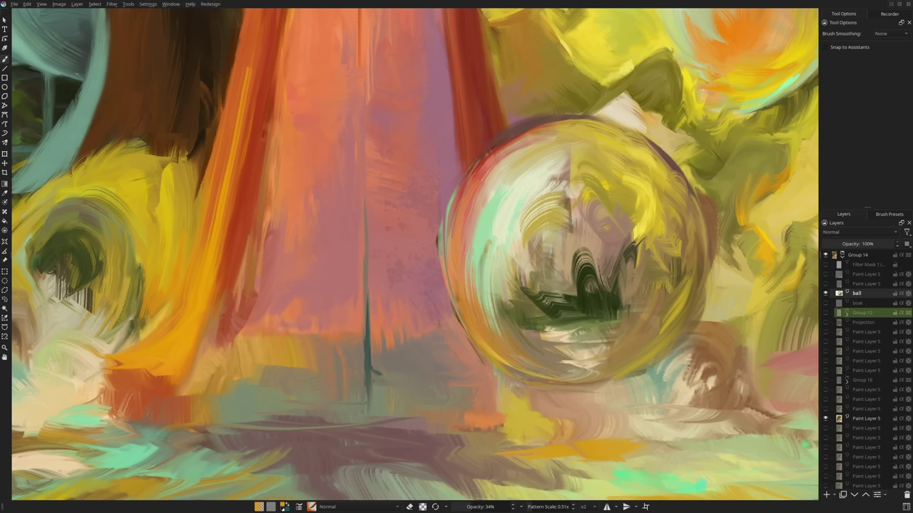
# - Try repositioning the painted glass ball on the ball layer with the Transform tool
pyautogui.hotkey('ctrl', 't')
pyautogui.moveTo(576, 258); pyautogui.dragTo(487, 265)
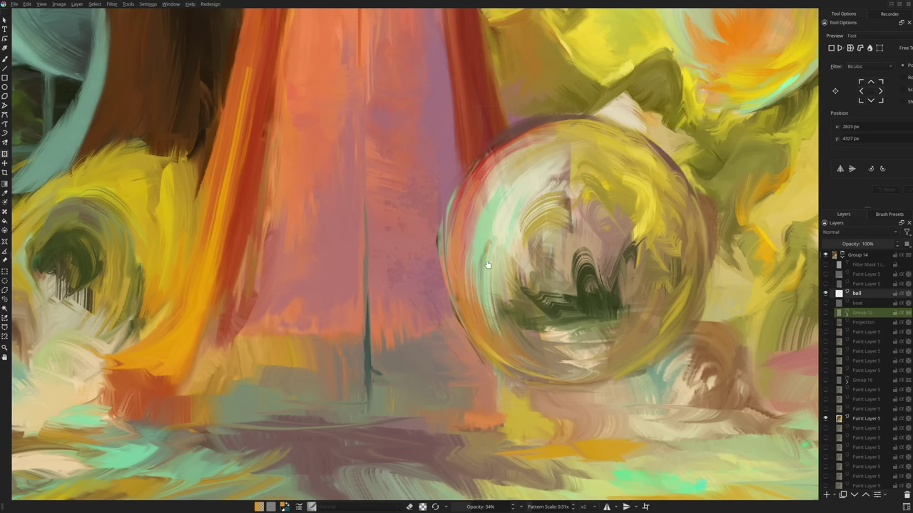
pyautogui.moveTo(322, 262); pyautogui.dragTo(316, 261)
pyautogui.moveTo(755, 265)
pyautogui.mouseDown()
pyautogui.moveTo(649, 81)
pyautogui.moveTo(631, 464)
pyautogui.moveTo(706, 179)
pyautogui.moveTo(697, 342)
pyautogui.moveTo(748, 249)
pyautogui.moveTo(747, 335)
pyautogui.moveTo(747, 272)
pyautogui.mouseUp()
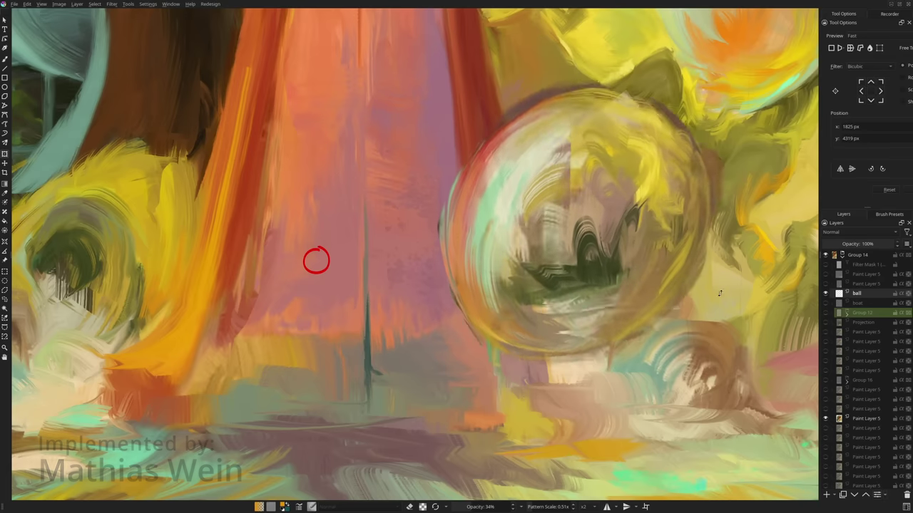
pyautogui.press('Escape')
pyautogui.press('Return')
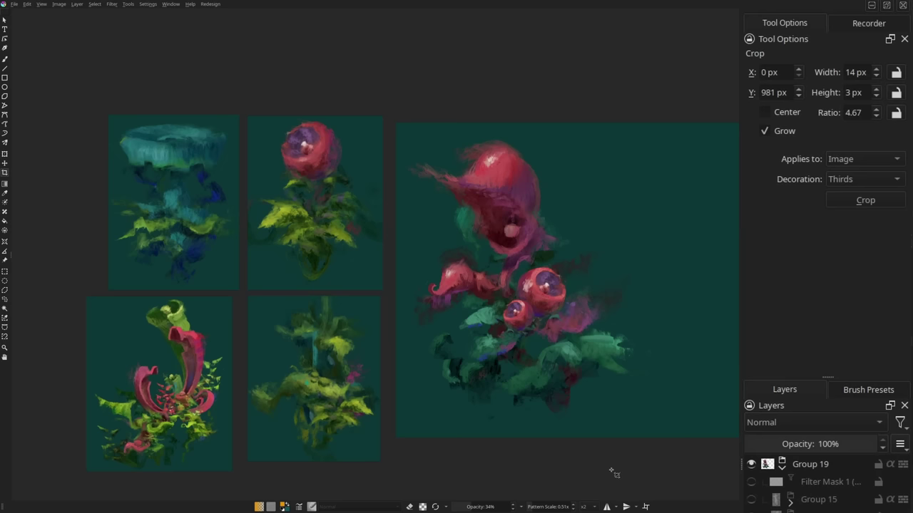
# - Turn off Grow for the Crop tool and crop the image to the tall area around the large red plant
pyautogui.click(764, 130)
pyautogui.moveTo(401, 123); pyautogui.dragTo(640, 453)
pyautogui.press('Return')
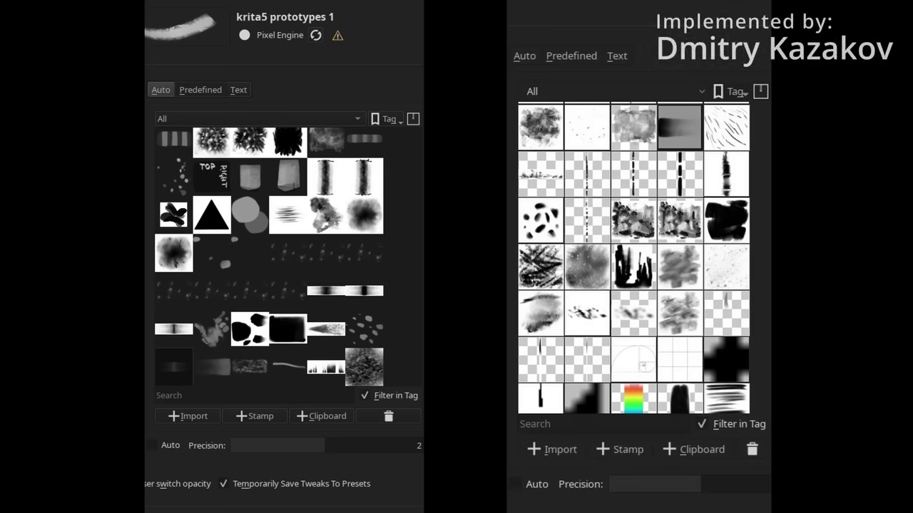
# - Look through the brush tip thumbnails in the list of all predefined tips
pyautogui.scroll(-2, 663, 321)
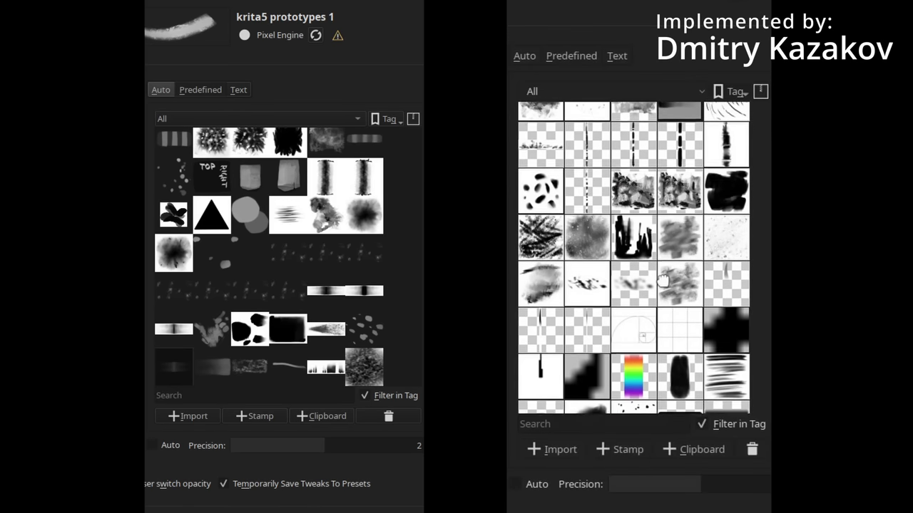
pyautogui.scroll(-4, 663, 345)
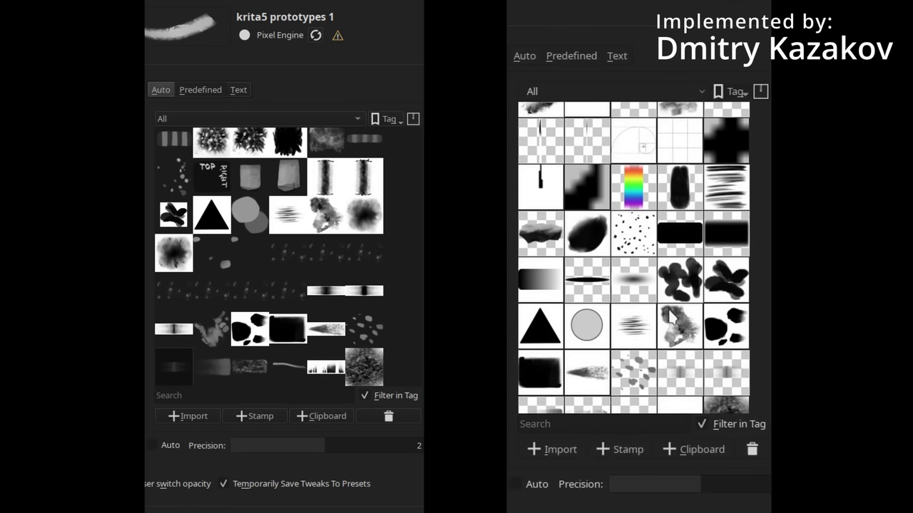
pyautogui.scroll(4, 670, 231)
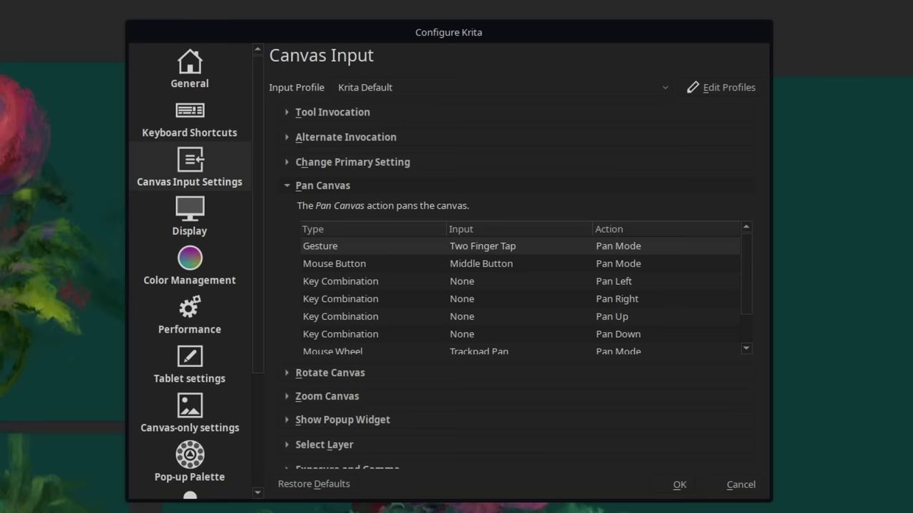
# - Examine the touch gestures available as input for the Pan Canvas gesture's Pan Mode, keeping the assigned one
pyautogui.doubleClick(475, 243)
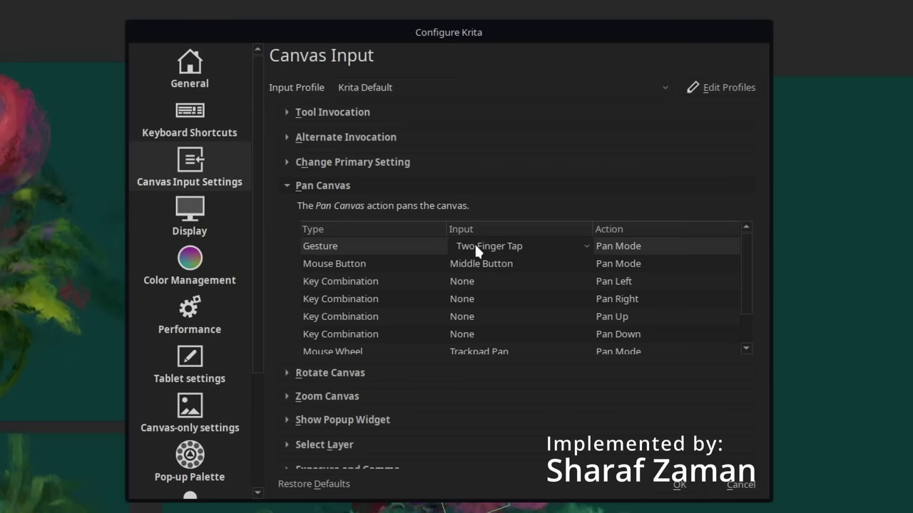
pyautogui.click(475, 243)
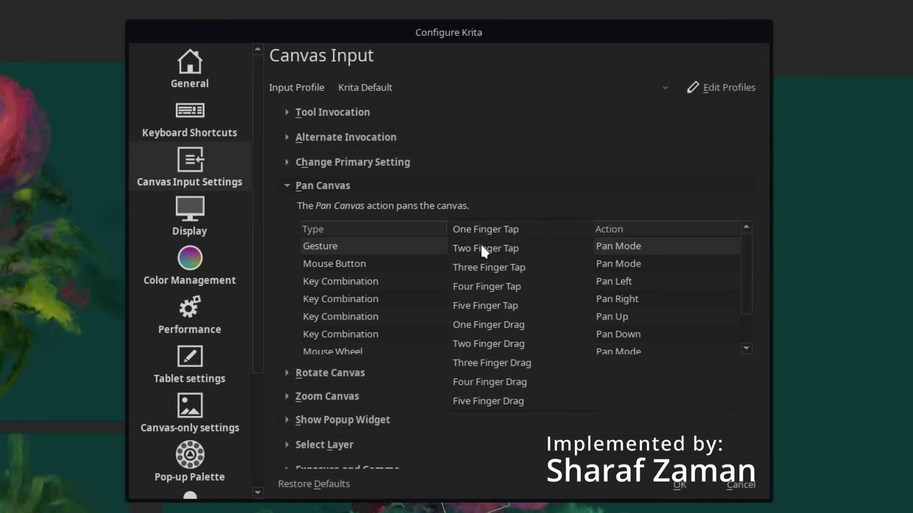
pyautogui.click(497, 432)
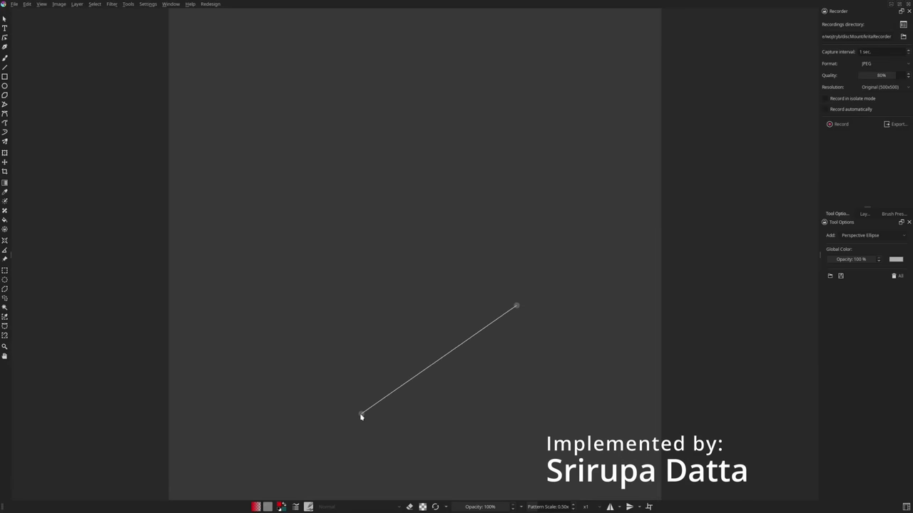
# - Place further corner points of a Perspective Ellipse assistant in the lower part of the canvas
pyautogui.click(360, 415)
pyautogui.click(228, 295)
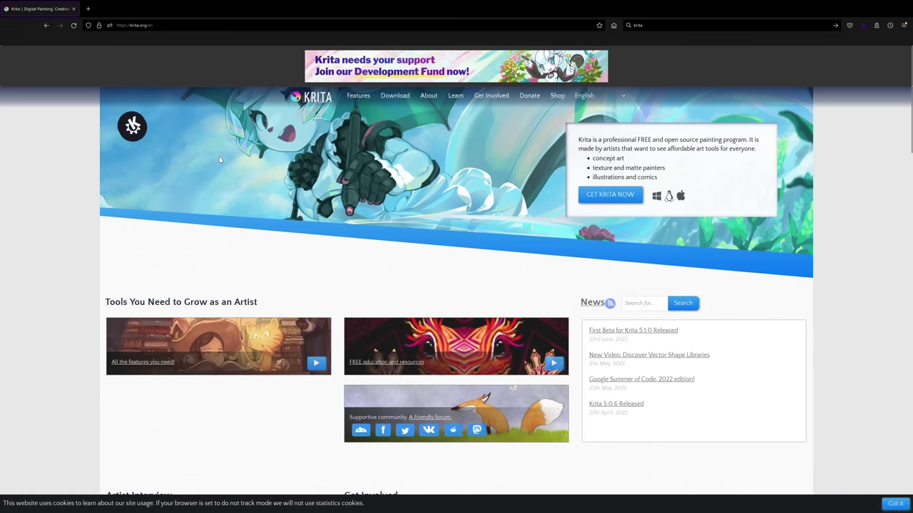
# - Look through the home page and the download page of the Krita website in the web browser
pyautogui.scroll(-4, 221, 159)
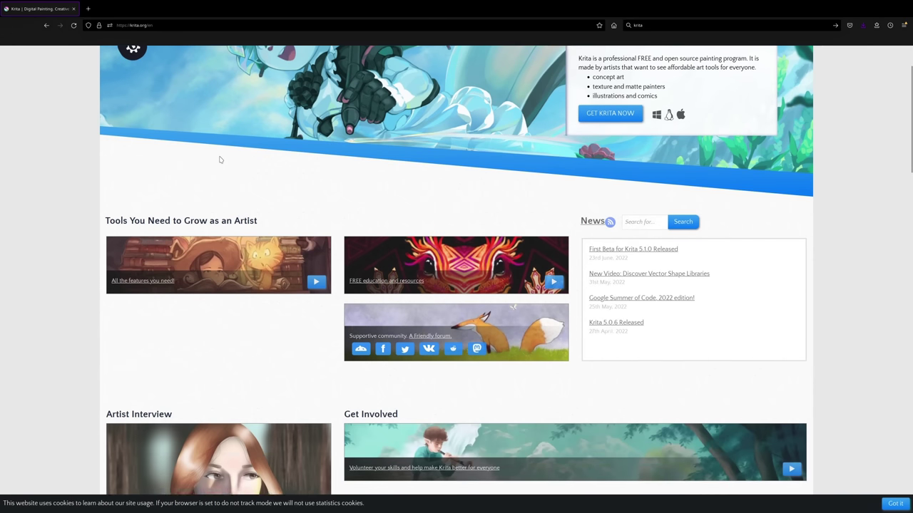
pyautogui.scroll(-2, 221, 159)
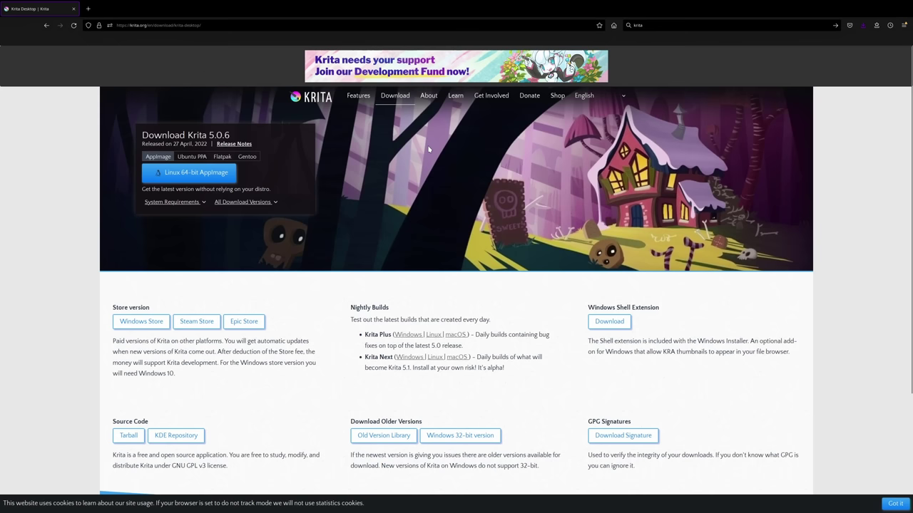
pyautogui.scroll(-3, 428, 149)
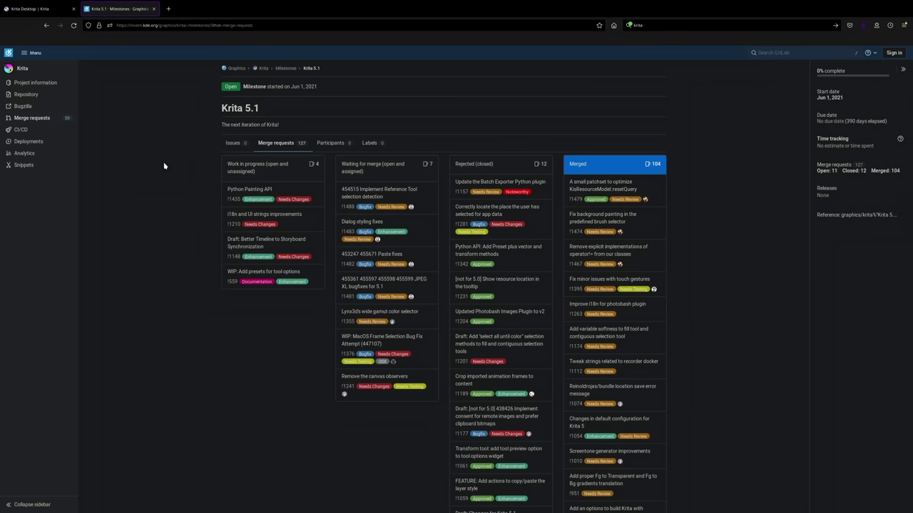
# - Look through the merge requests listed for the Krita 5.1 milestone, down the Merged column
pyautogui.scroll(-10, 164, 166)
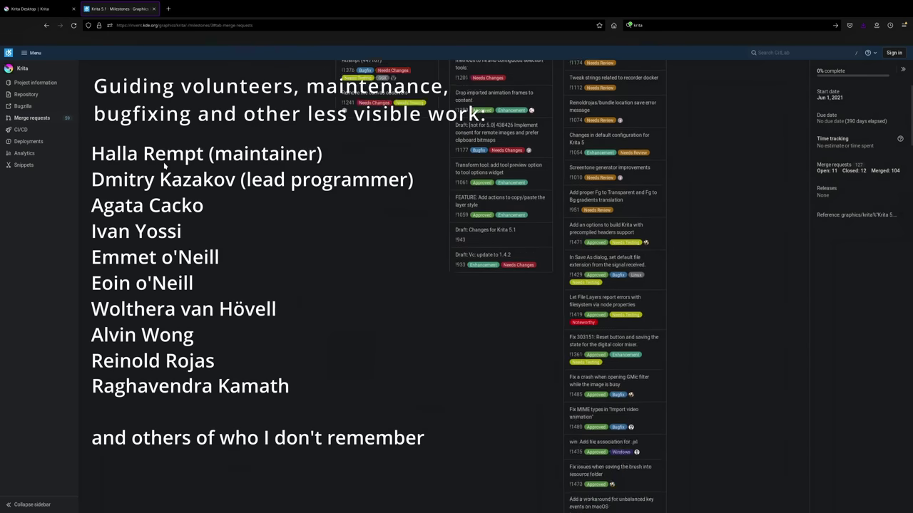
pyautogui.scroll(-15, 164, 166)
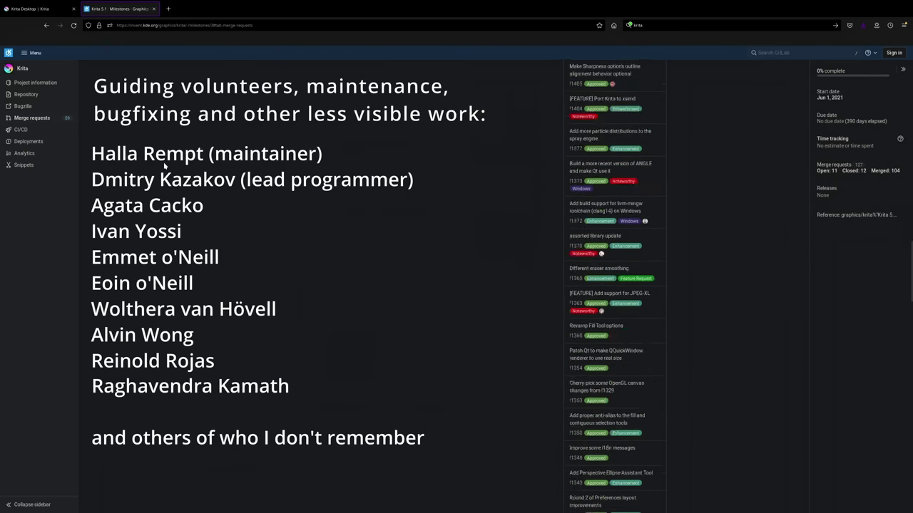
pyautogui.scroll(-15, 164, 166)
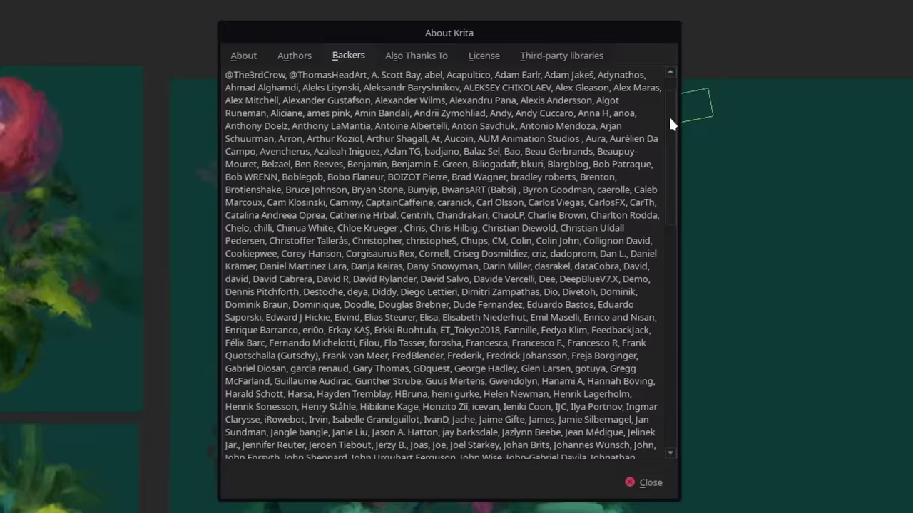
# - Look through the backers list in the About Krita dialog and the membership levels and supporters on the Krita Development Fund page
pyautogui.moveTo(668, 115); pyautogui.dragTo(671, 342)
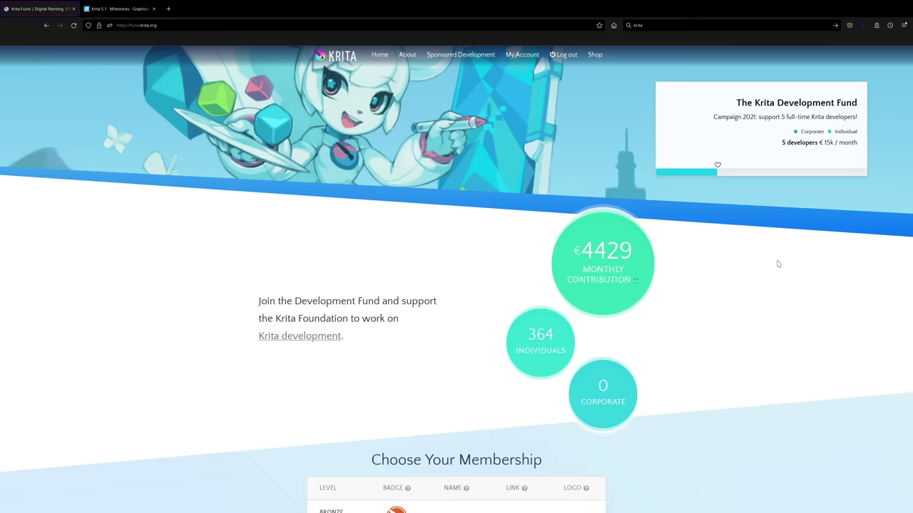
pyautogui.scroll(-8, 778, 263)
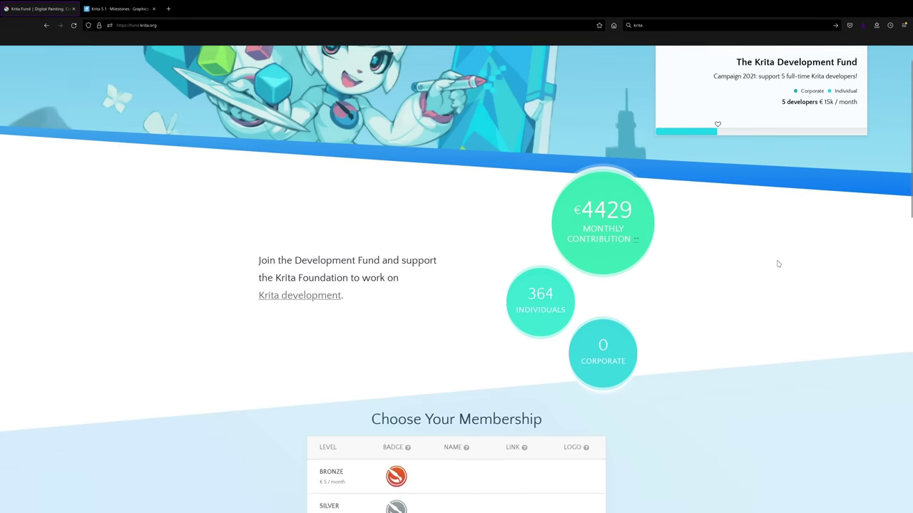
pyautogui.scroll(-4, 777, 264)
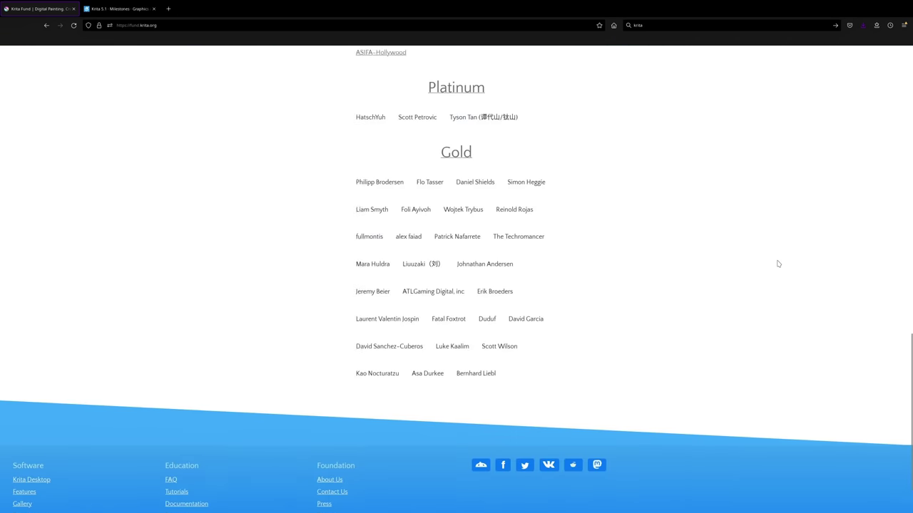